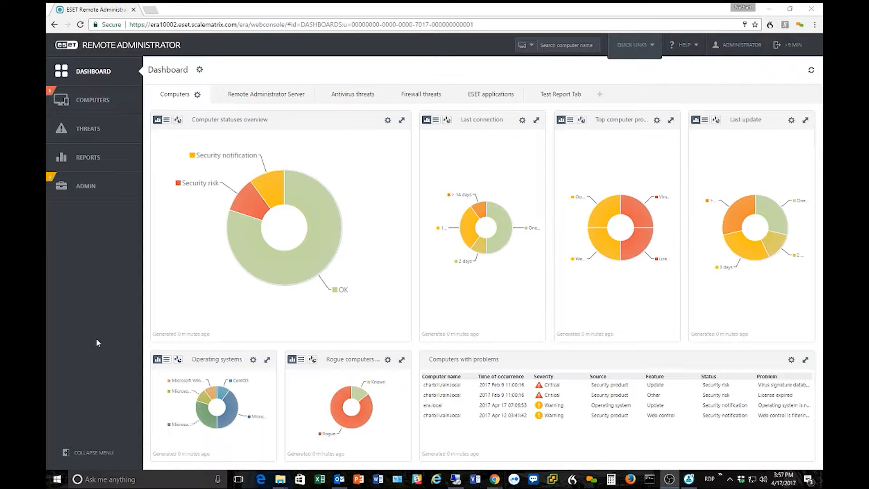
Open the list of installers in the administration section
click(88, 190)
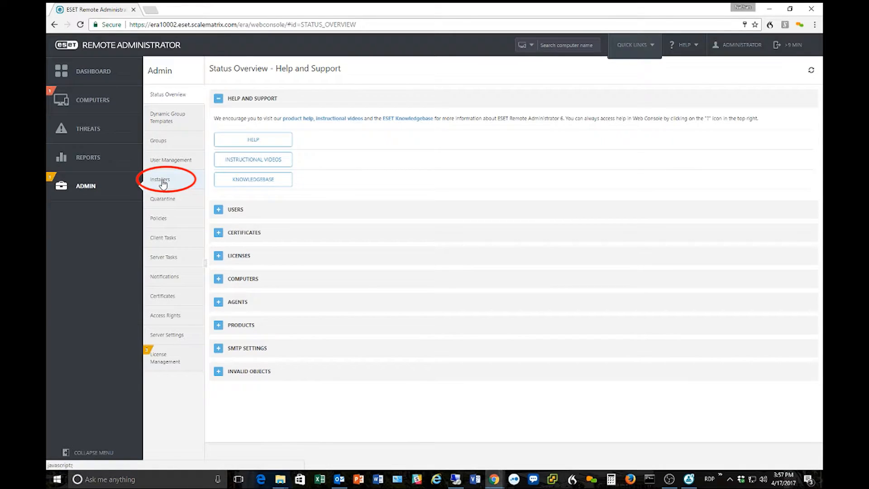
click(162, 181)
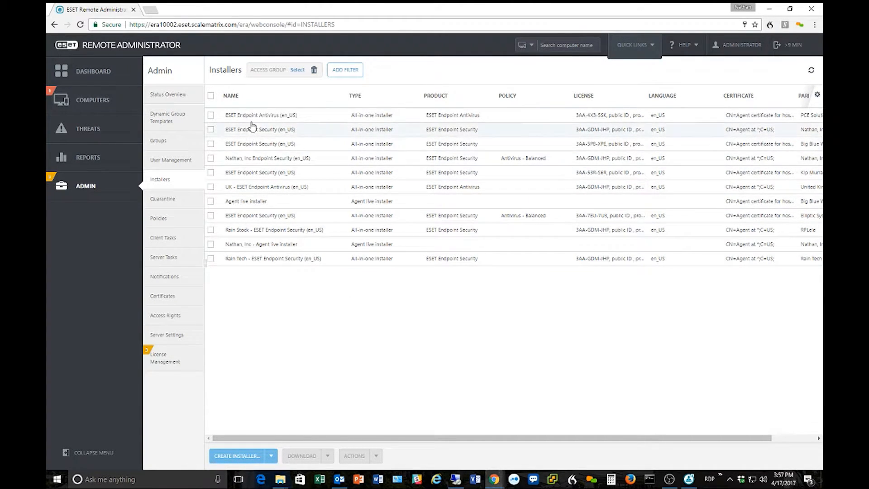
Examine the download package options offered for the first ESET Endpoint Antivirus (en_US) installer
click(212, 116)
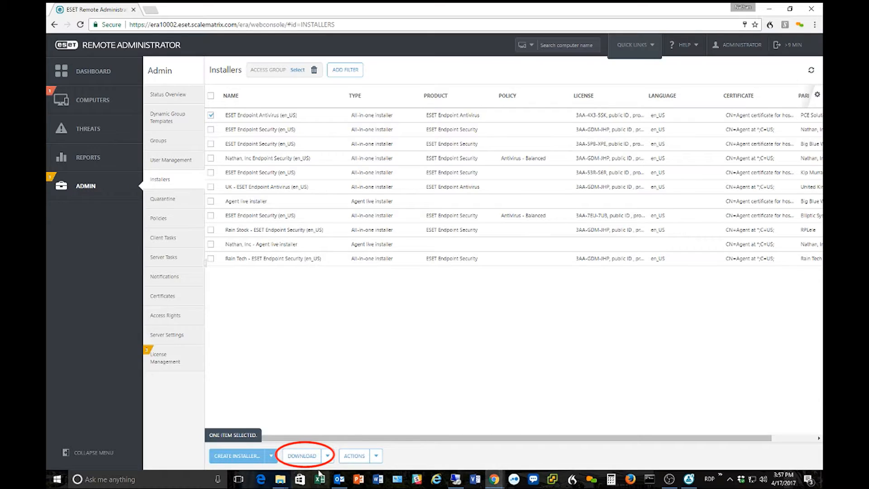
click(328, 457)
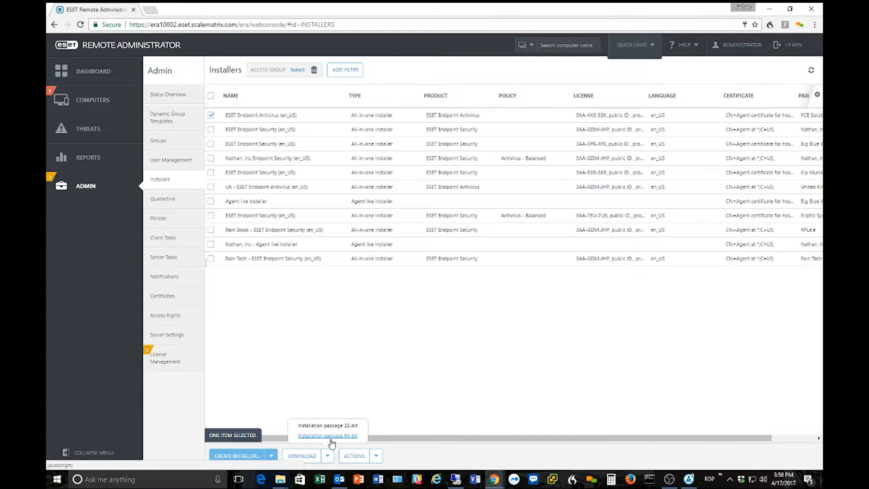
click(324, 356)
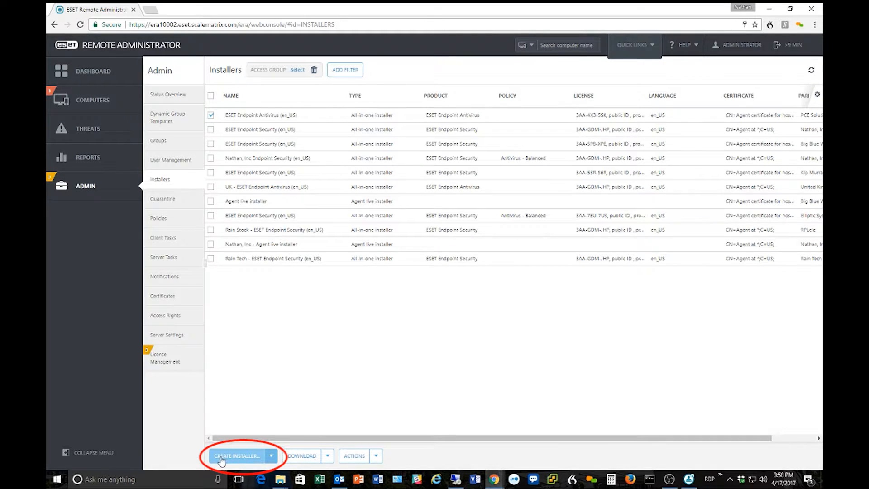
Start a new all-in-one installer with ESET Endpoint Security 6.5.2094.0 as the product and accept its End User License Agreement
click(271, 457)
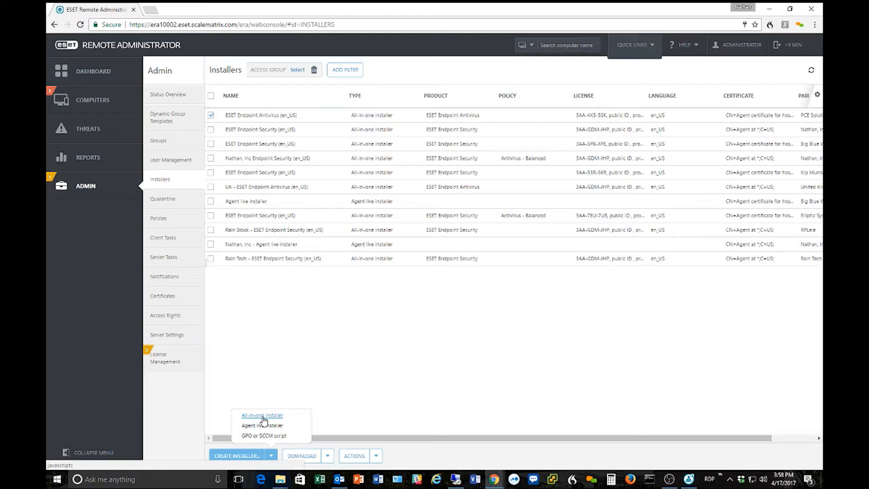
click(264, 415)
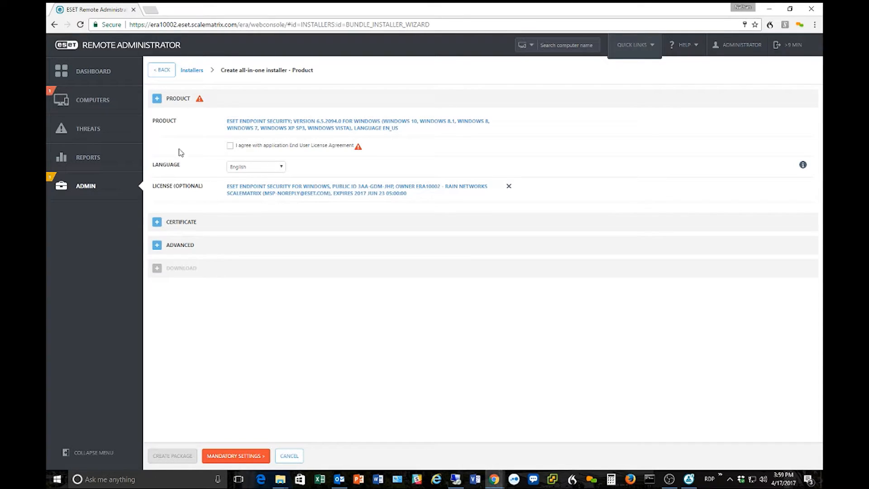
click(290, 125)
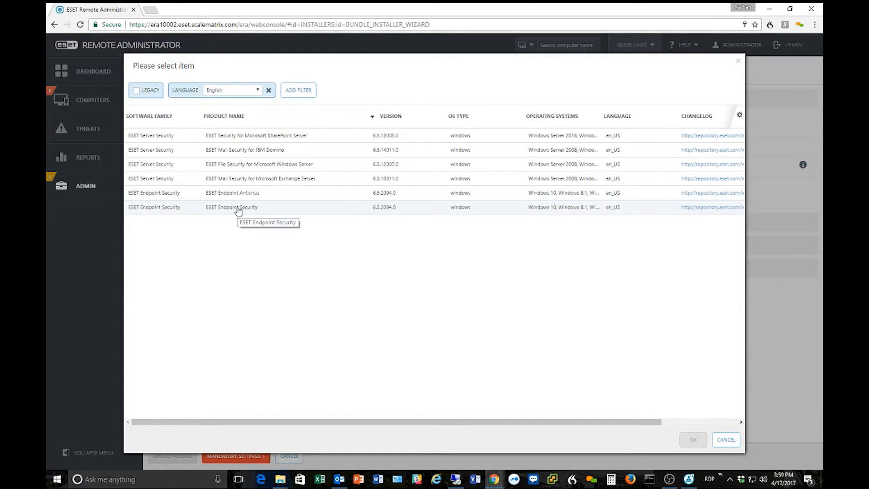
click(237, 208)
click(692, 439)
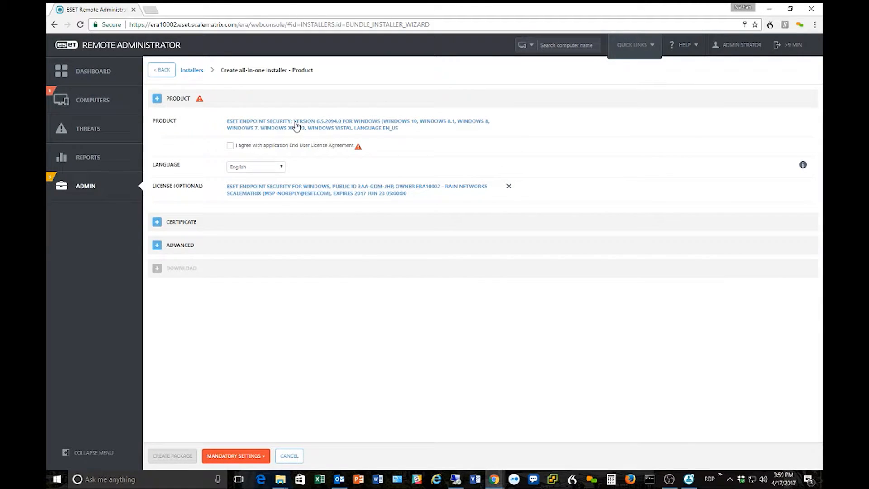
click(230, 146)
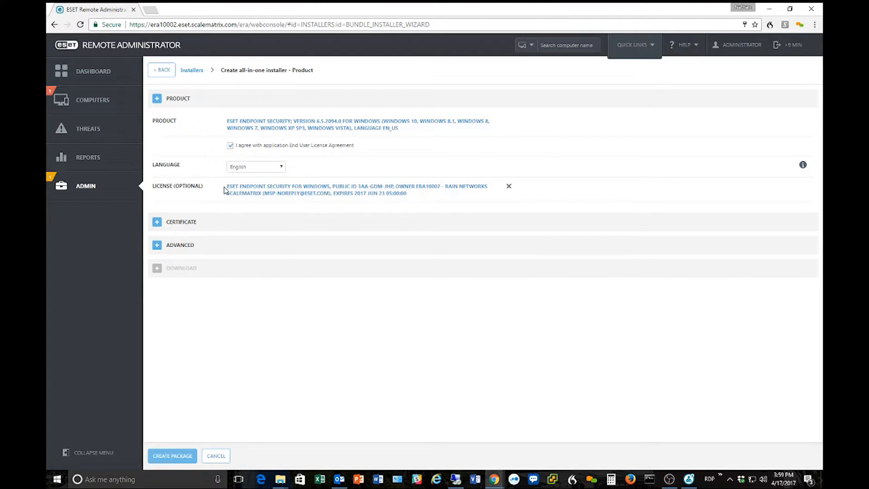
Assign the Rain Networks license for ESET Endpoint Security for Windows to the installer
drag(163, 191, 200, 190)
click(337, 192)
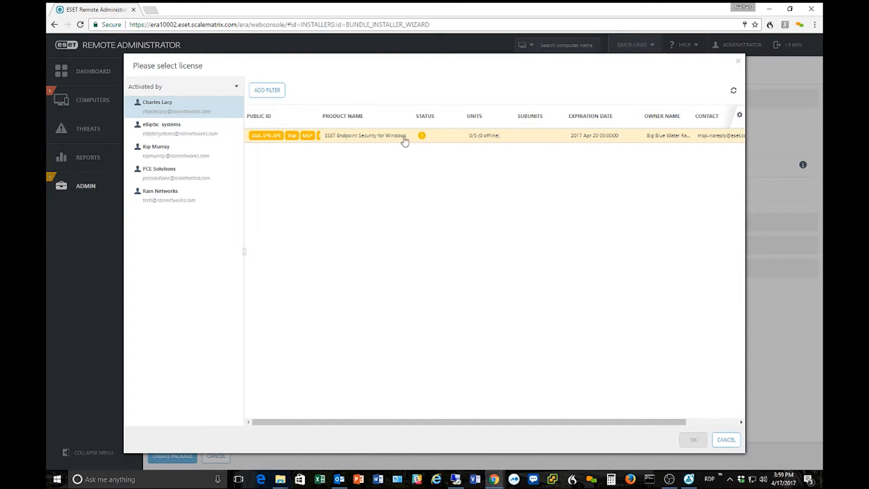
click(379, 137)
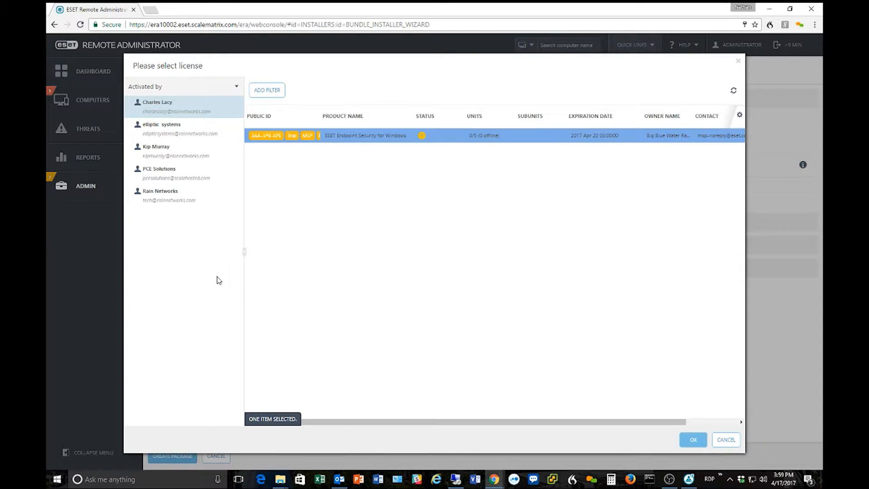
click(154, 195)
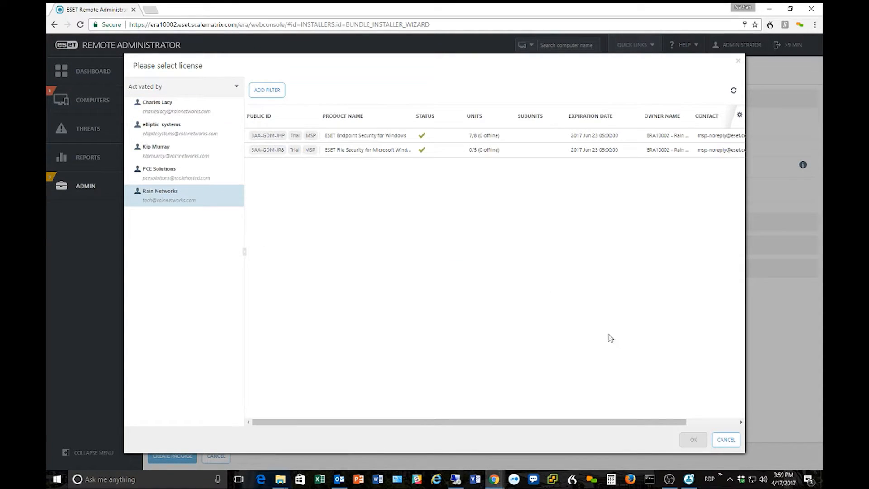
click(373, 152)
click(413, 136)
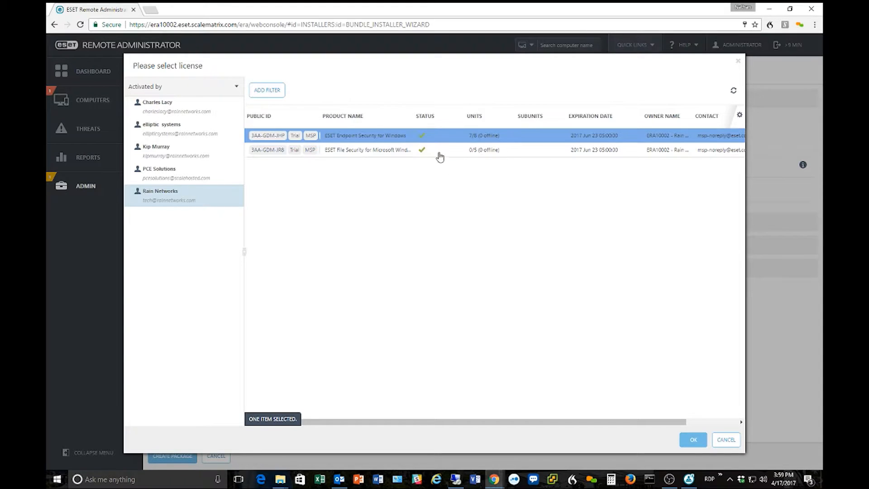
click(693, 439)
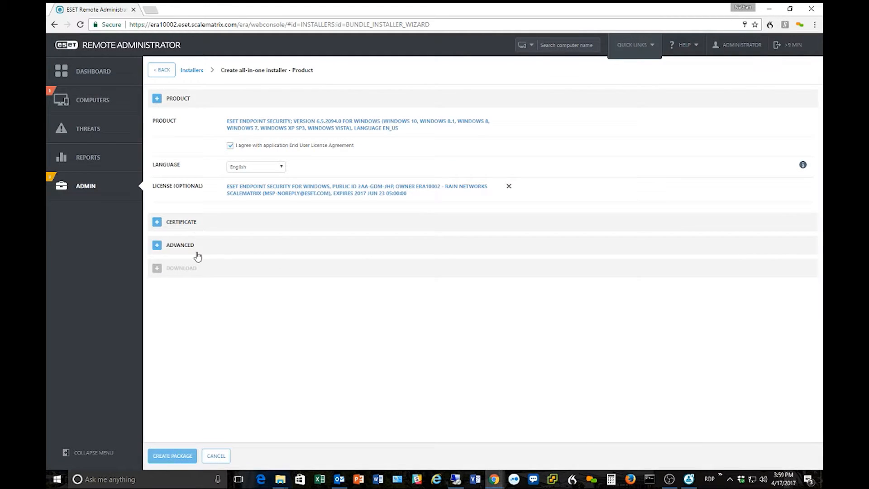
Review the certificate settings and put "Accounting Department Installer -" in front of the installer's default name
click(176, 222)
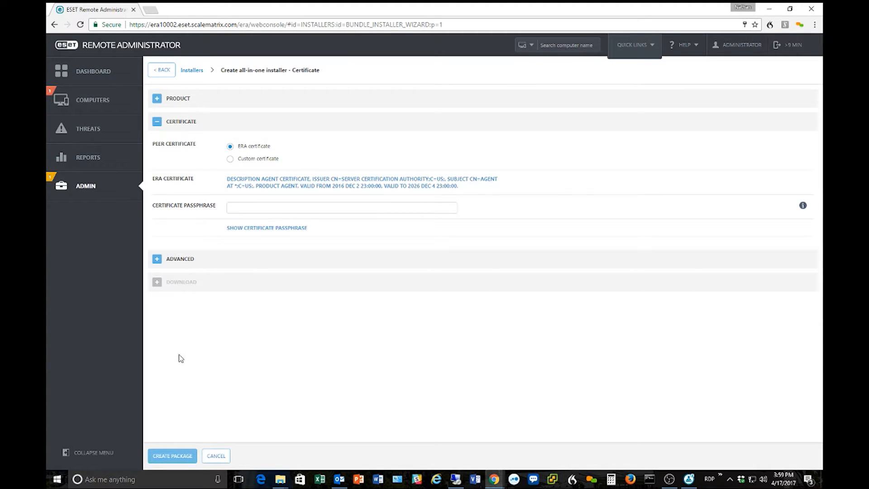
click(178, 261)
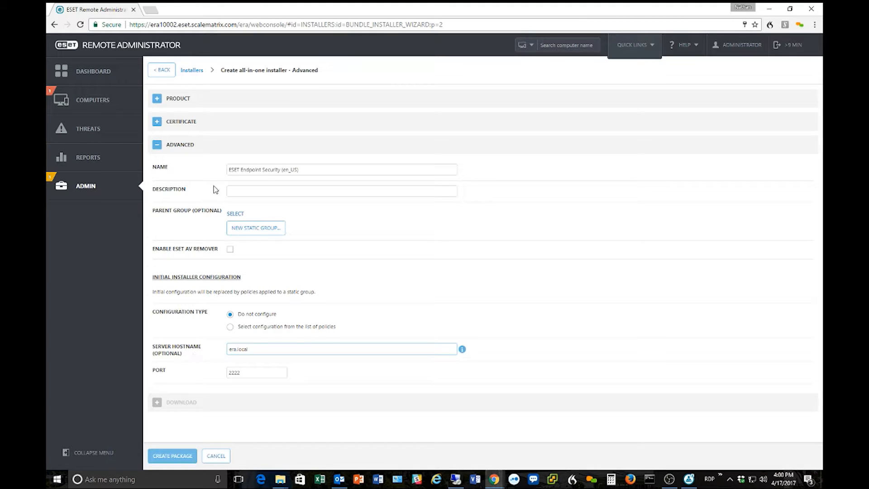
click(229, 169)
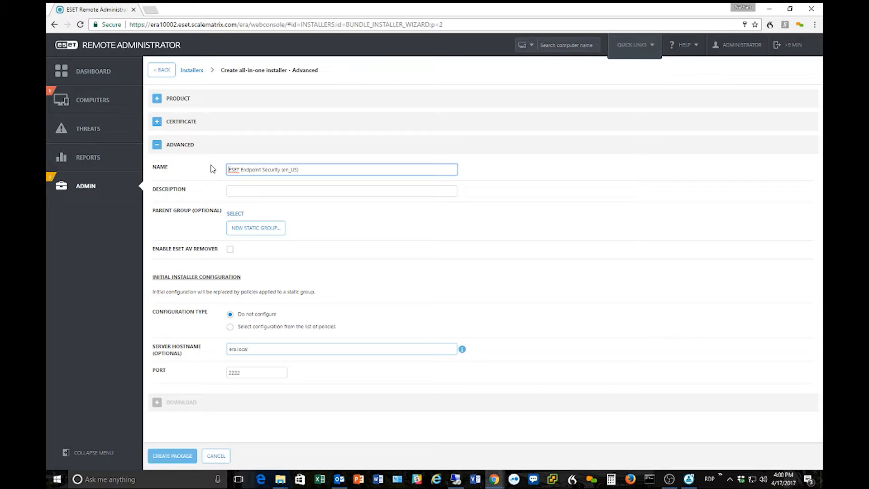
text(Accounting)
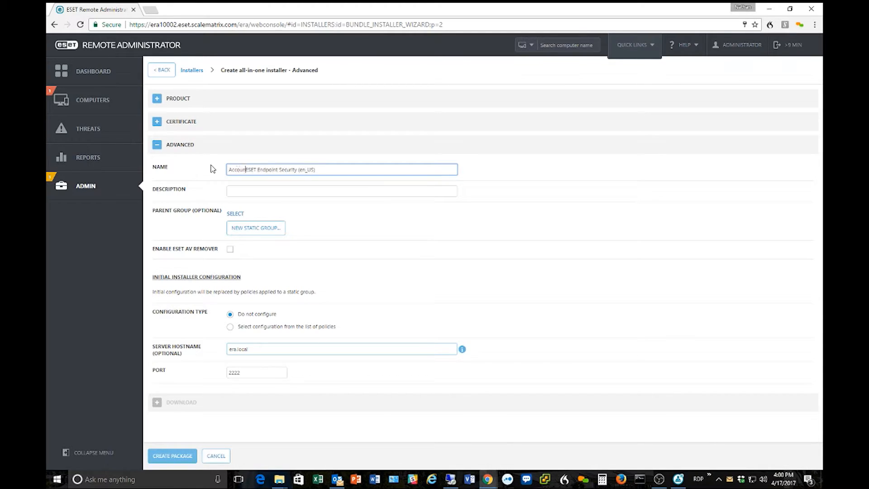
text( Department Installer -)
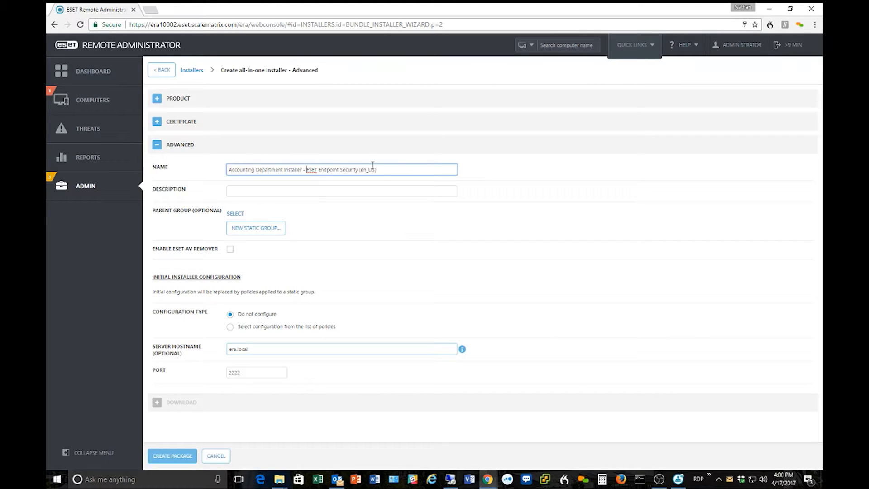
Enter the installer description "This is the installer for the computers in my Accounting department."
click(293, 190)
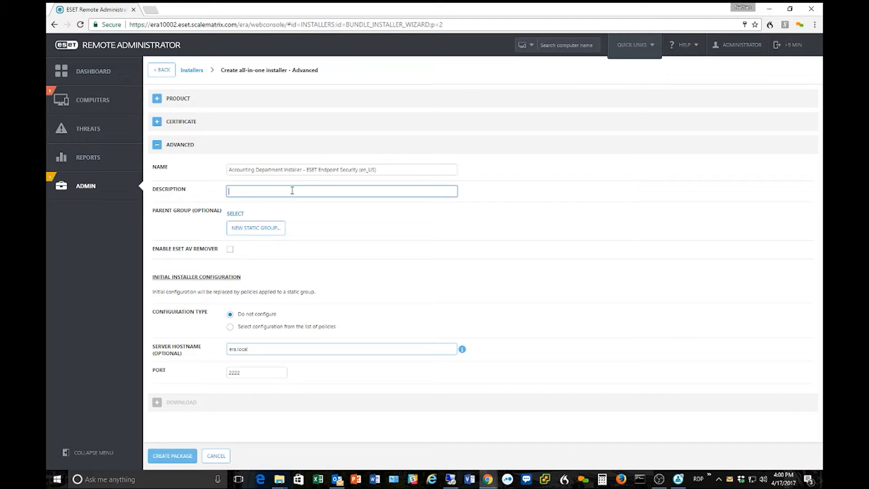
text(This is the installer for the computers in my Accounting deparment.)
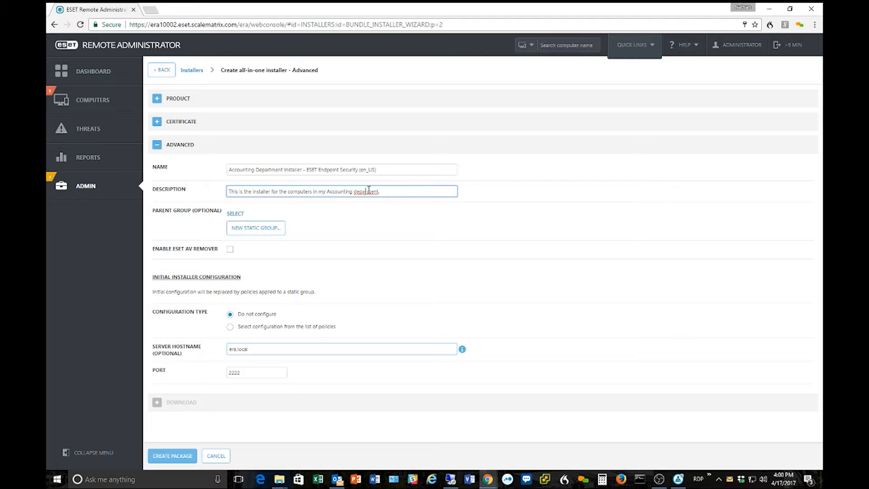
text(.)
Set the installer's parent group to Rain Tech Department
click(236, 216)
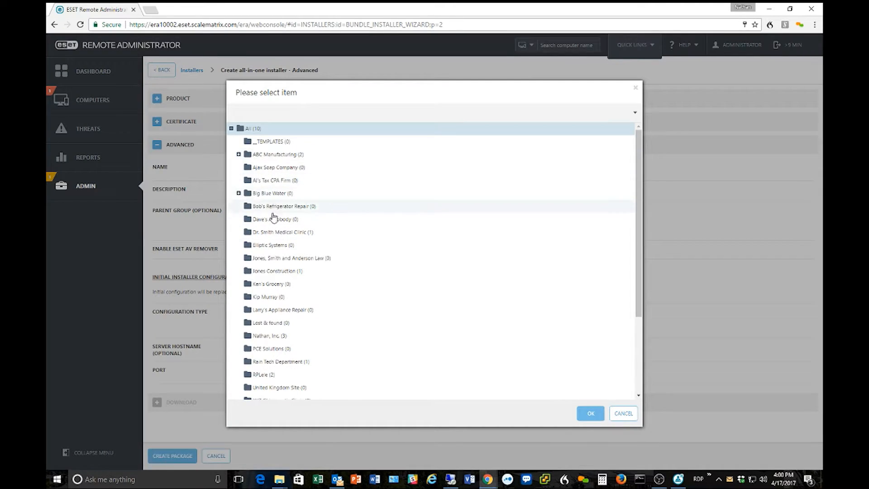
click(263, 337)
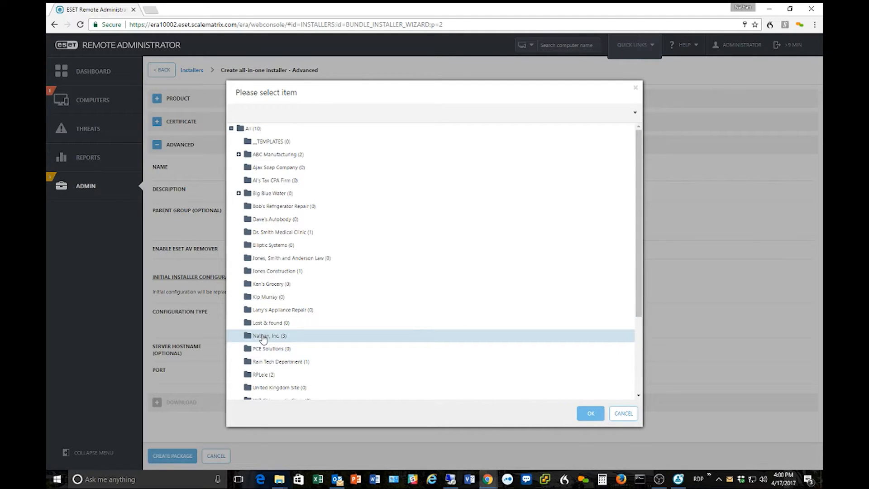
click(276, 361)
click(584, 415)
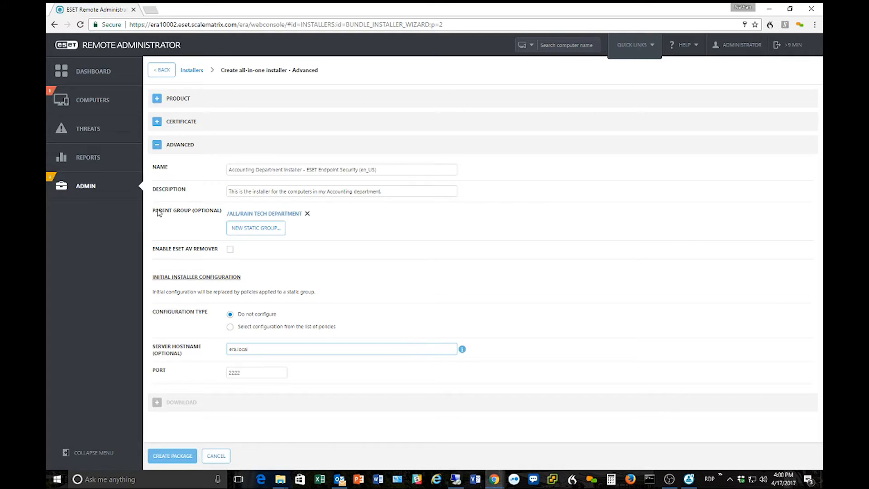
Enable ESET AV Remover for the installer
drag(153, 250, 219, 255)
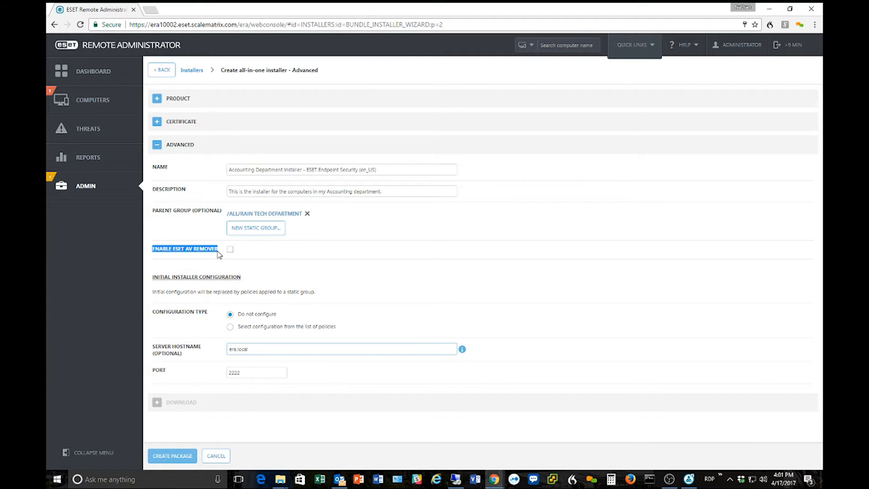
click(219, 254)
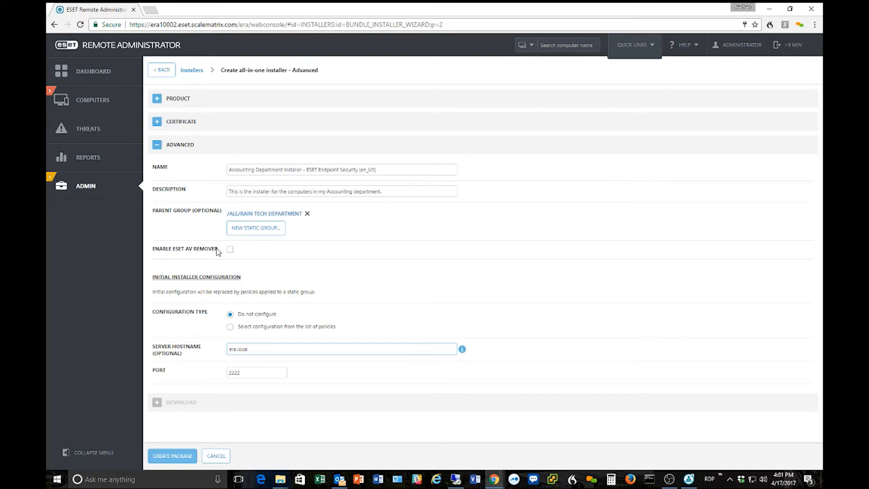
click(230, 250)
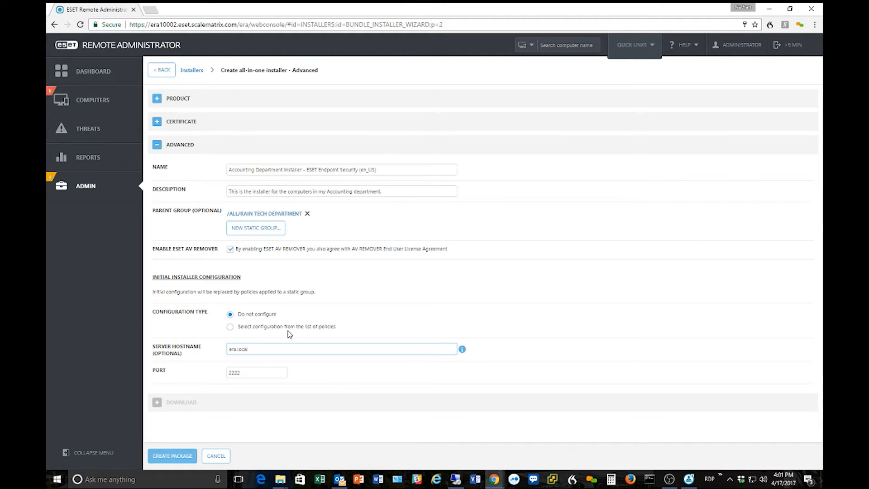
Configure the installer from the list of policies, using Antivirus - Balanced as the security product configuration
click(231, 327)
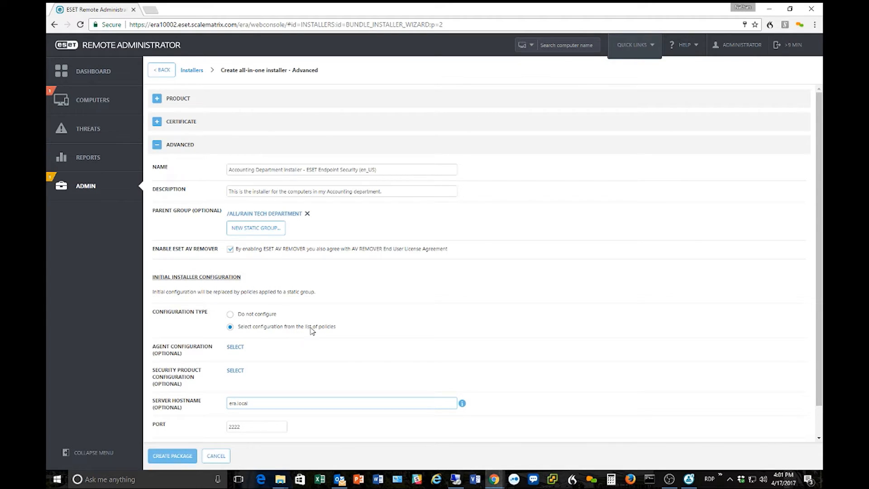
drag(200, 377, 152, 373)
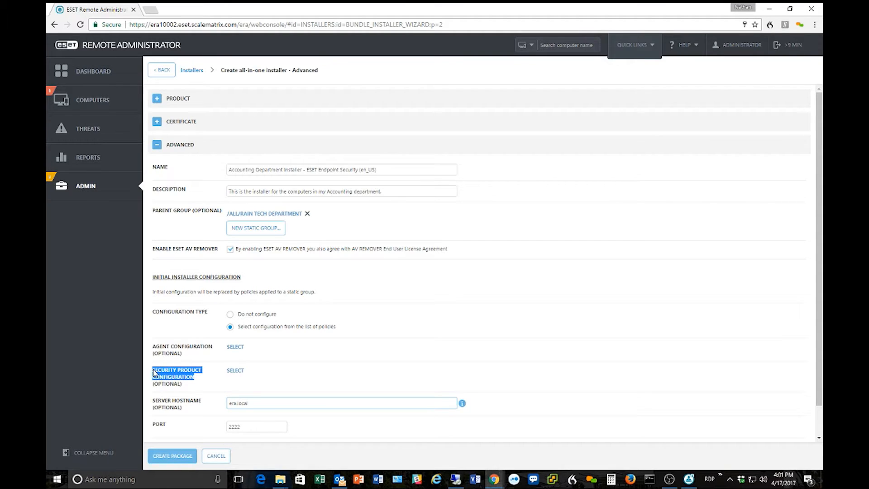
click(235, 371)
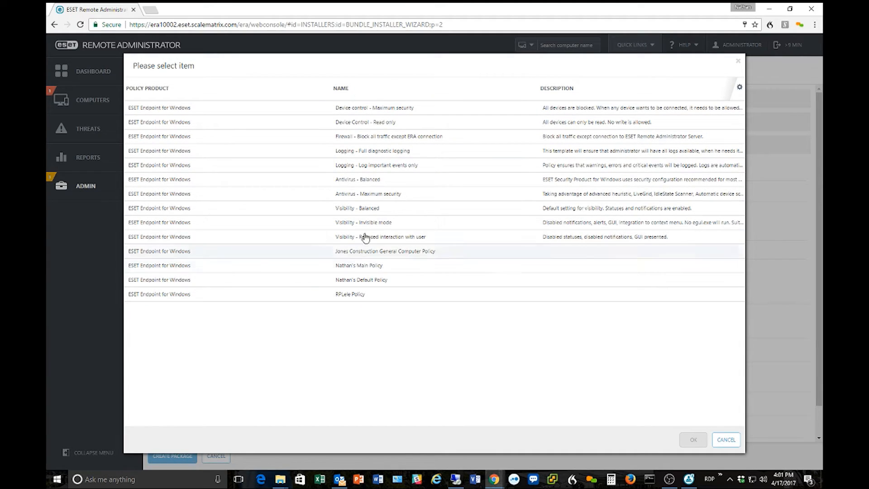
click(369, 181)
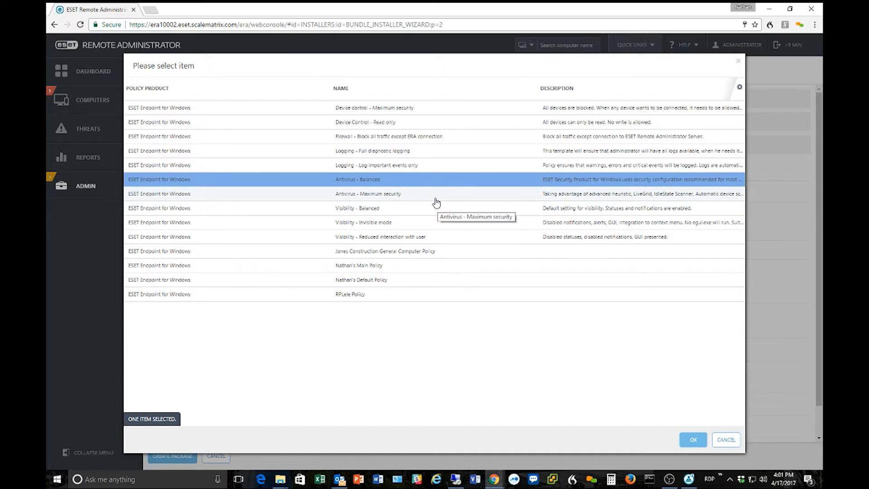
click(694, 441)
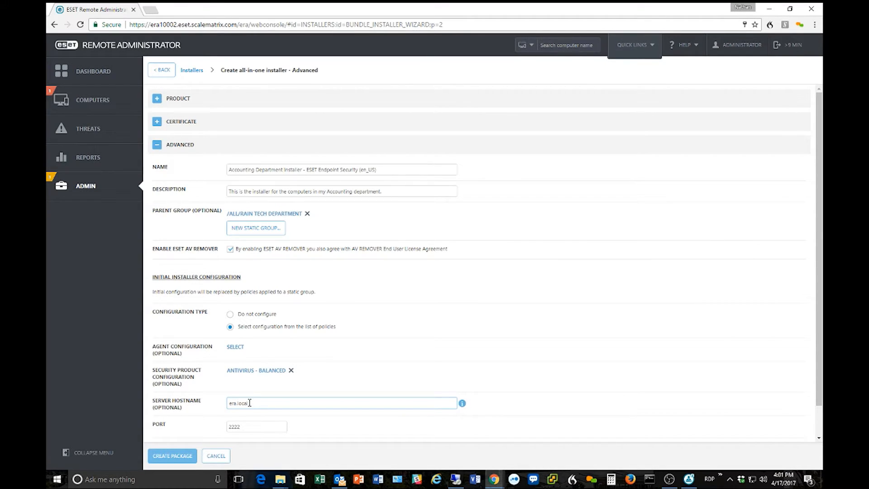
Replace the server hostname with era10002.eset.scalematrix.com, copied from the web console's address
drag(154, 404, 259, 405)
click(234, 404)
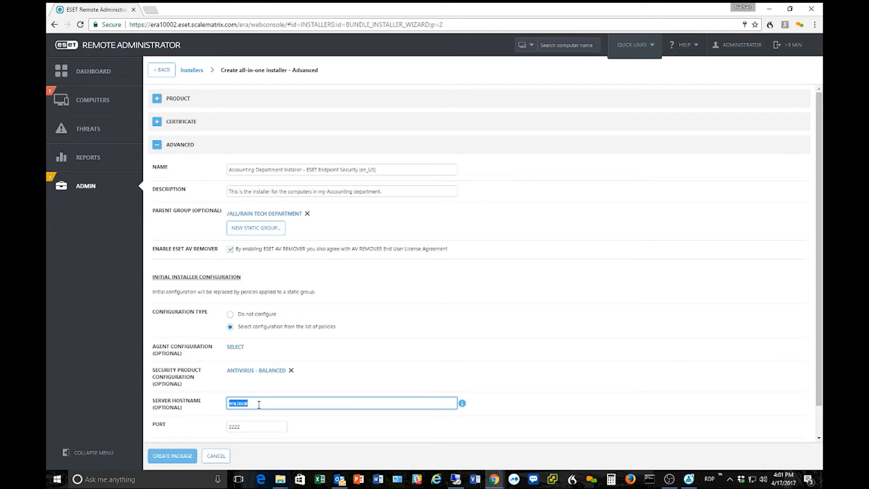
click(259, 405)
click(157, 25)
click(156, 25)
drag(151, 25, 237, 27)
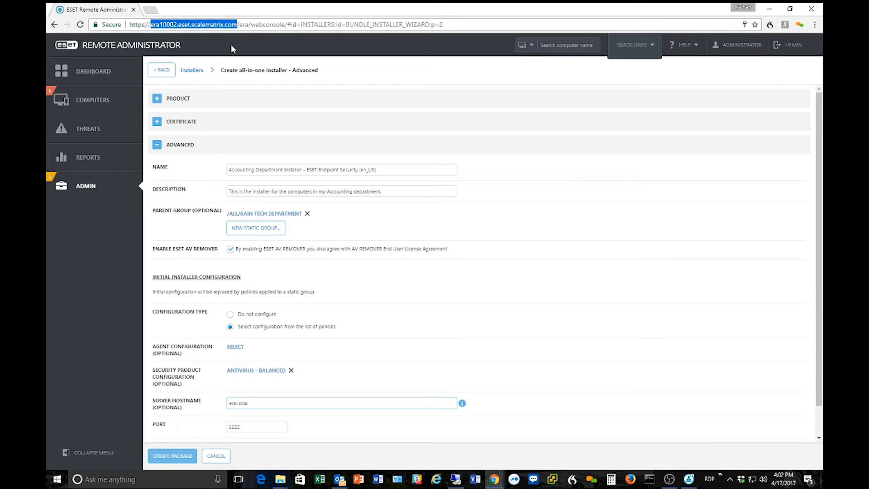
right_click(192, 25)
click(213, 60)
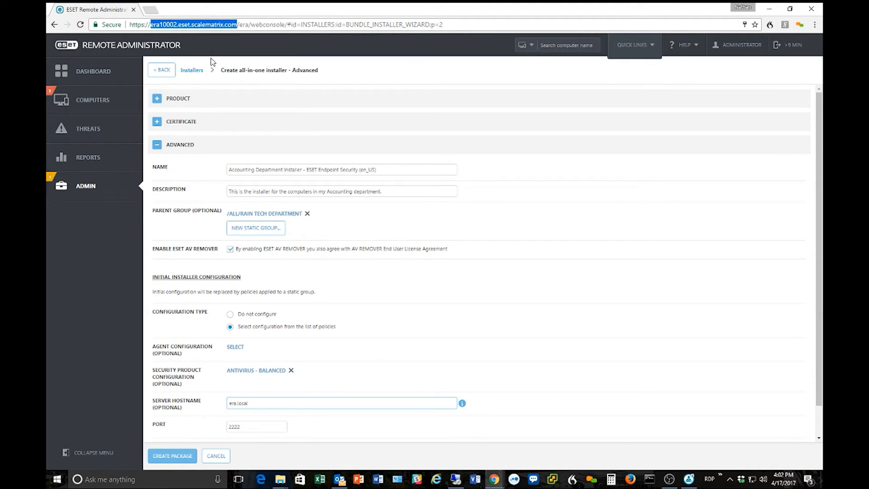
double_click(251, 404)
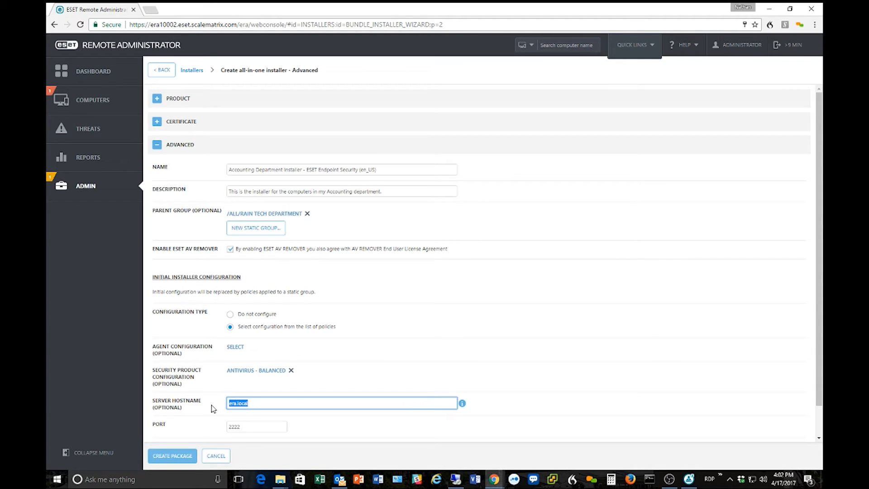
key(ctrl+v)
drag(228, 404, 303, 406)
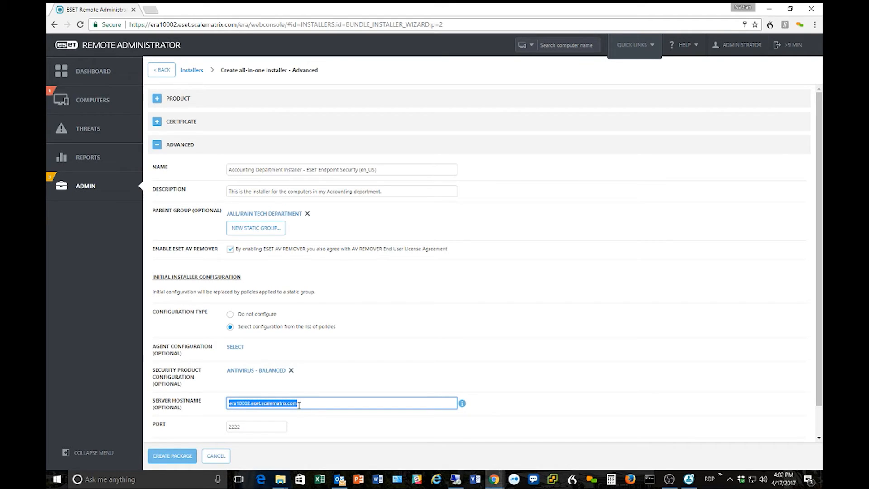
click(303, 402)
Create the Accounting department installer package with the configured settings
scroll(186, 431, down, 1)
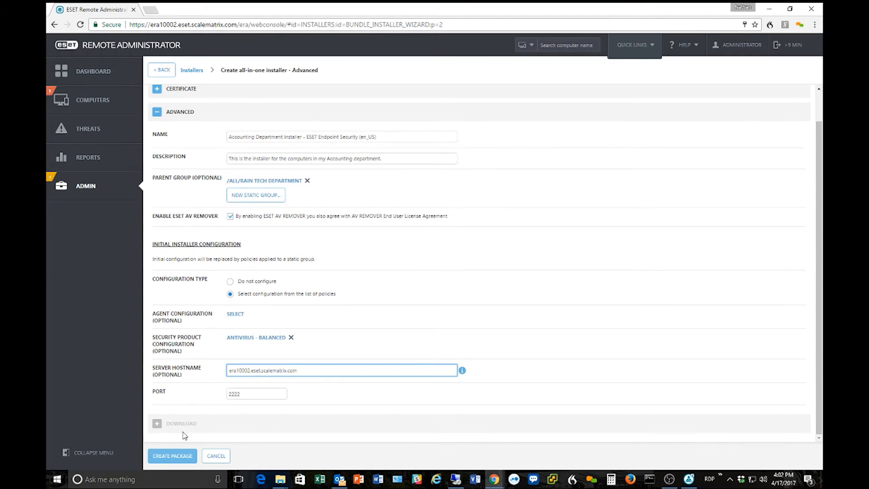
click(178, 457)
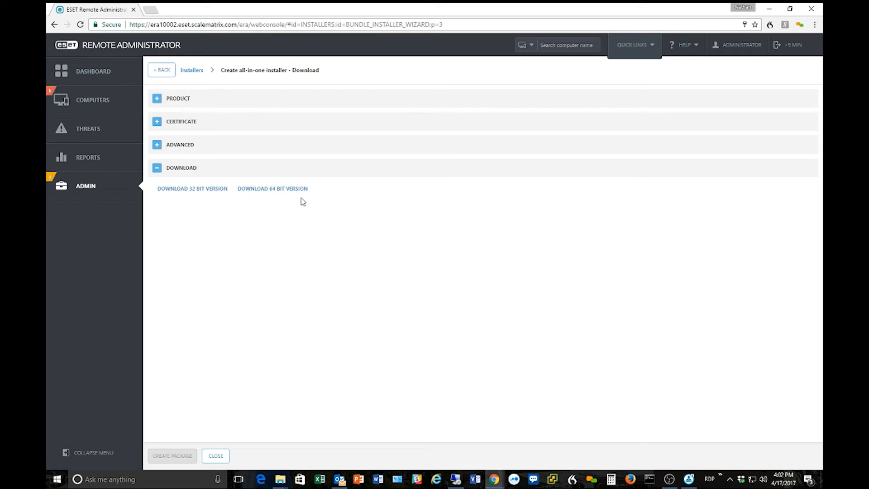
click(278, 190)
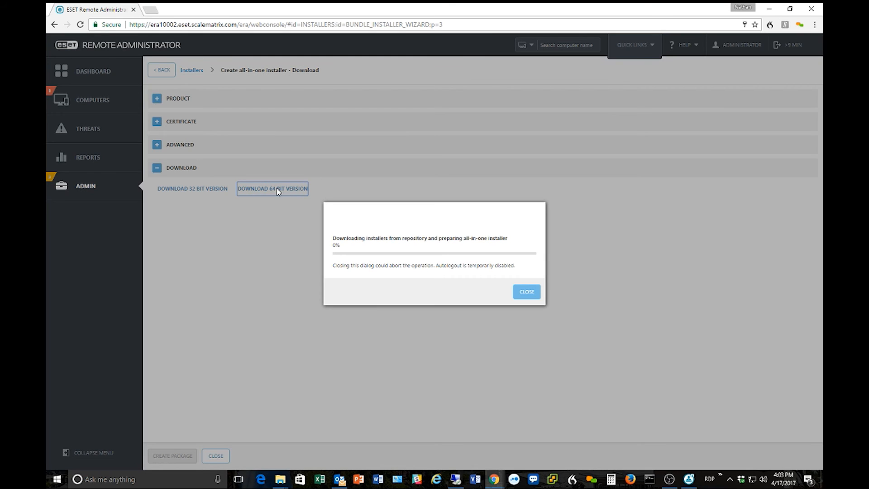
click(537, 292)
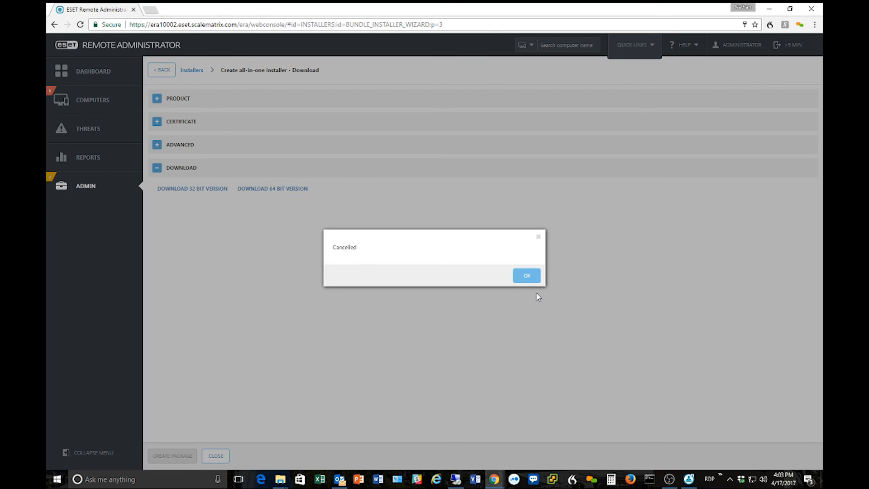
click(538, 283)
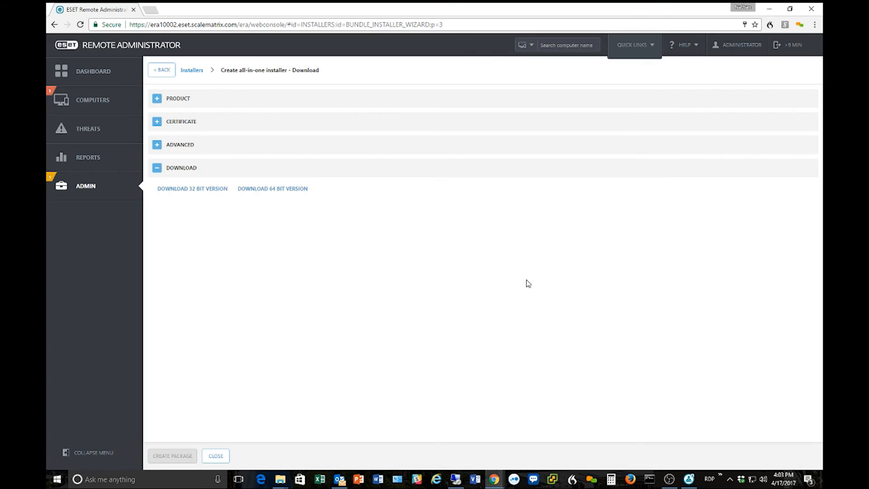
Leave the installer wizard and open the list of existing installers in the administration section
click(93, 198)
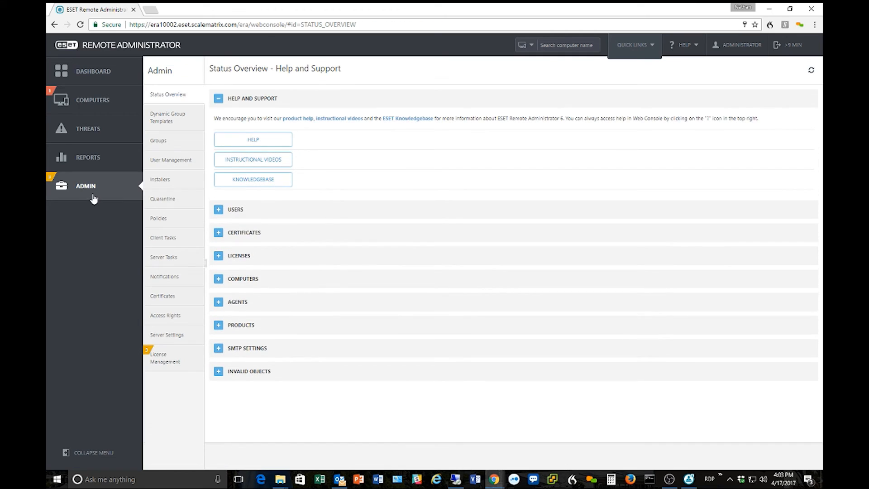
click(163, 181)
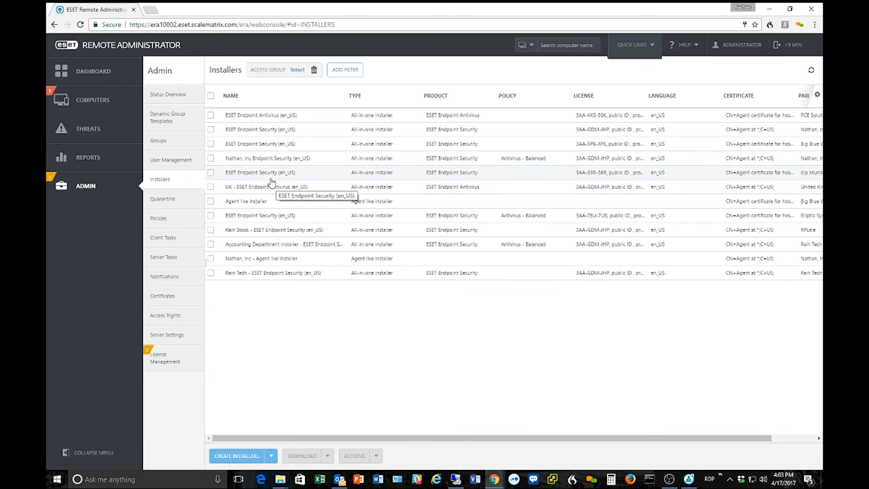